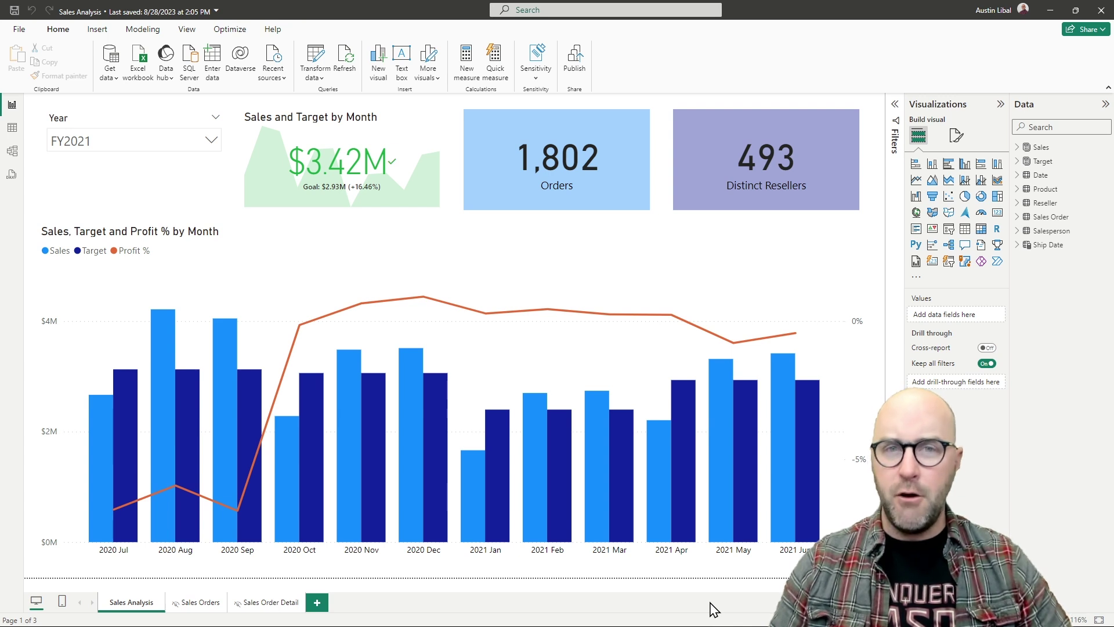
# - Bring up the empty Dataflows Gen2 workspace in the Power BI service browser tab
pyautogui.moveTo(636, 560)
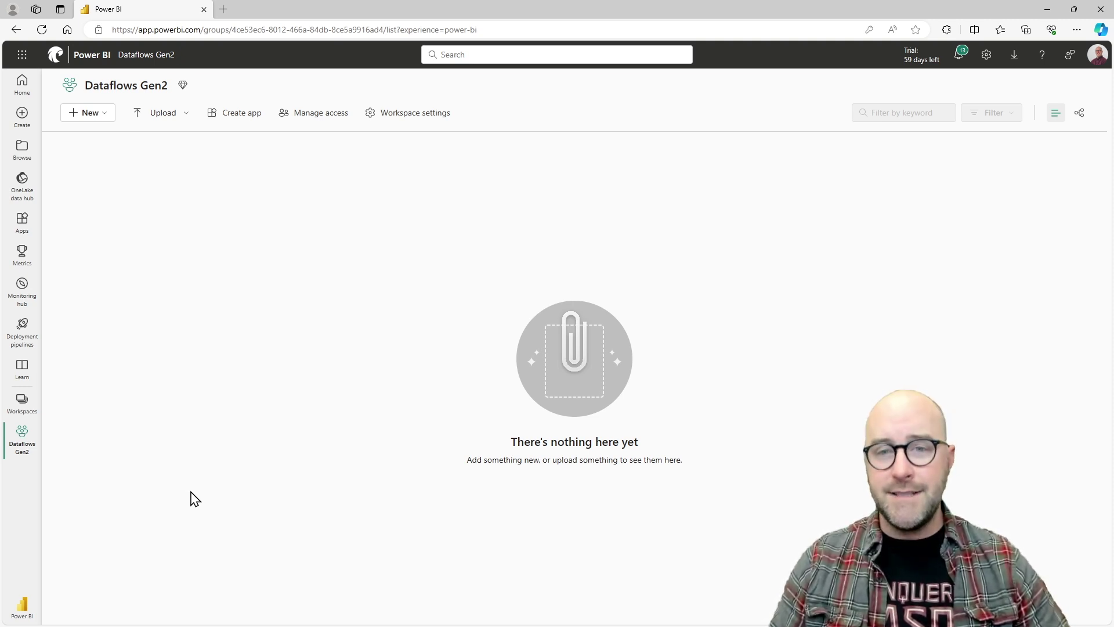
# - Check the New items list, then switch the Power BI service to the Data Factory experience
pyautogui.click(90, 114)
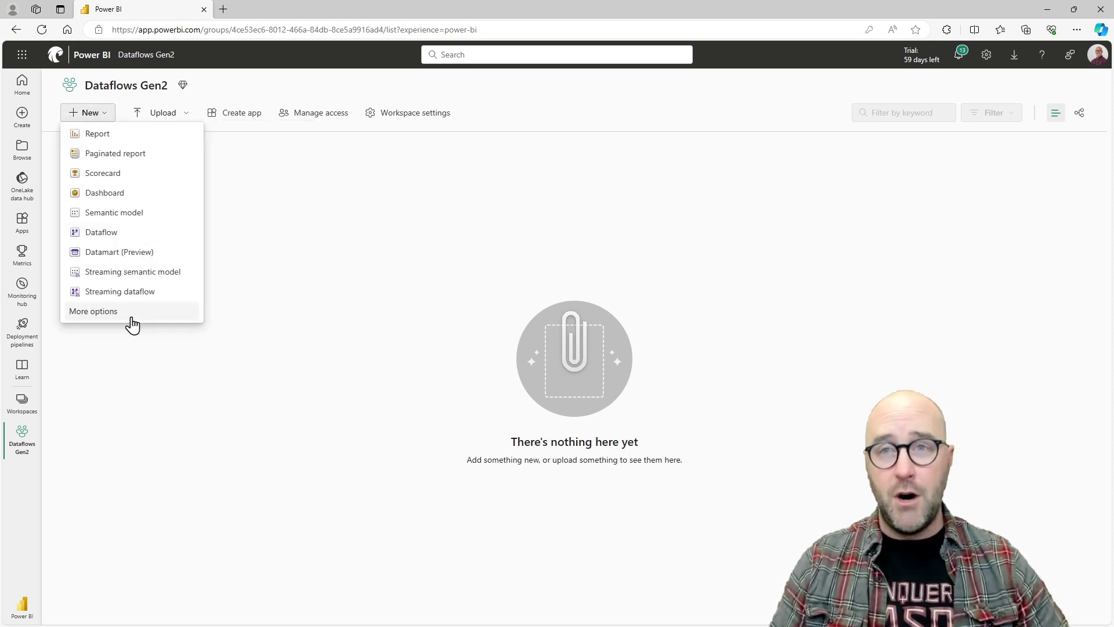
pyautogui.click(110, 551)
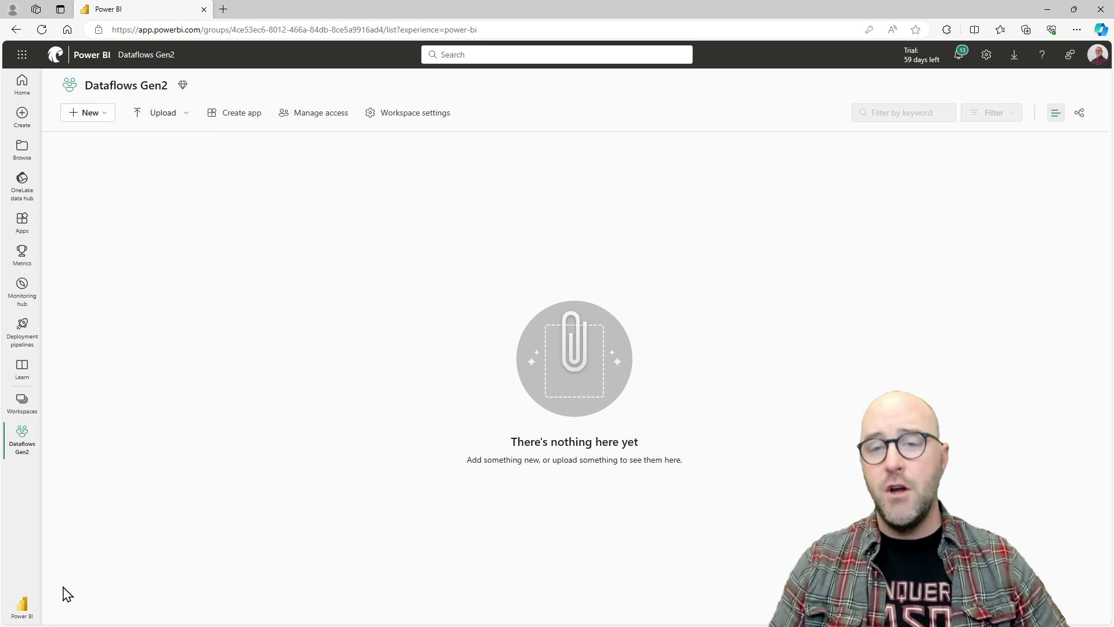
pyautogui.click(24, 606)
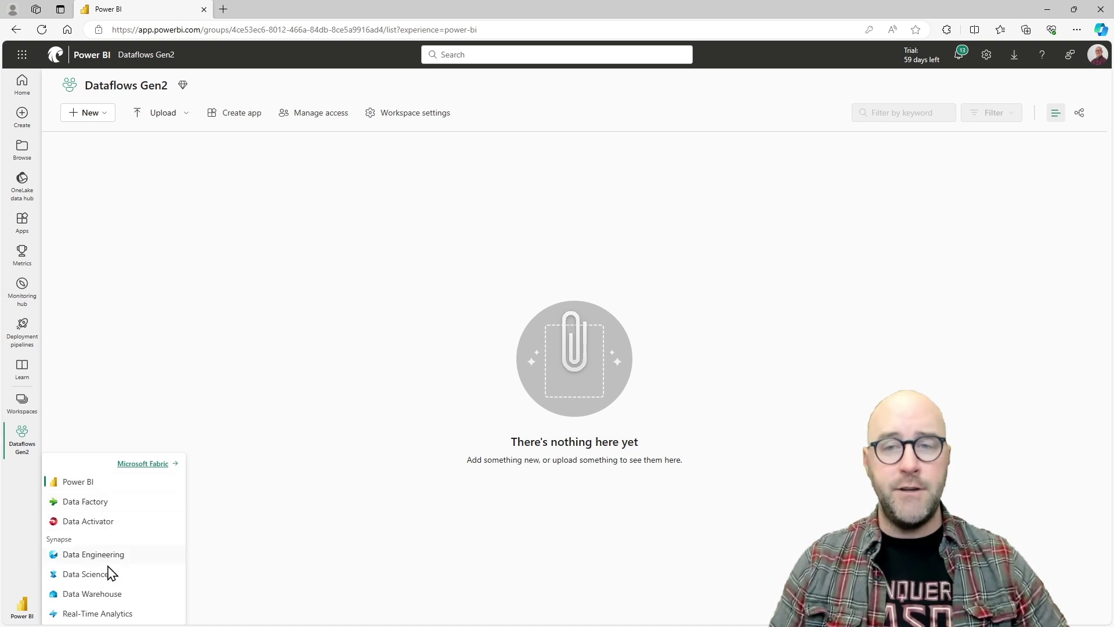
pyautogui.click(118, 503)
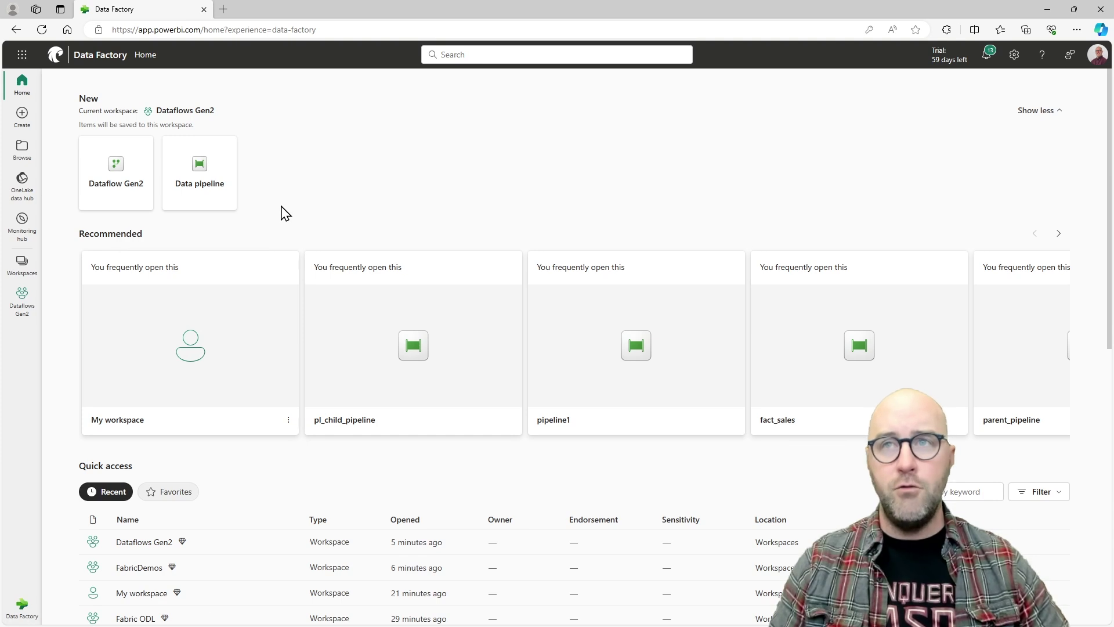
# - Draw arrows at the workspace name and Data Factory indicator, then clear them
pyautogui.press('super+shift+s')
pyautogui.moveTo(223, 108); pyautogui.dragTo(285, 108)
pyautogui.moveTo(32, 587); pyautogui.dragTo(92, 519)
pyautogui.press('Escape')
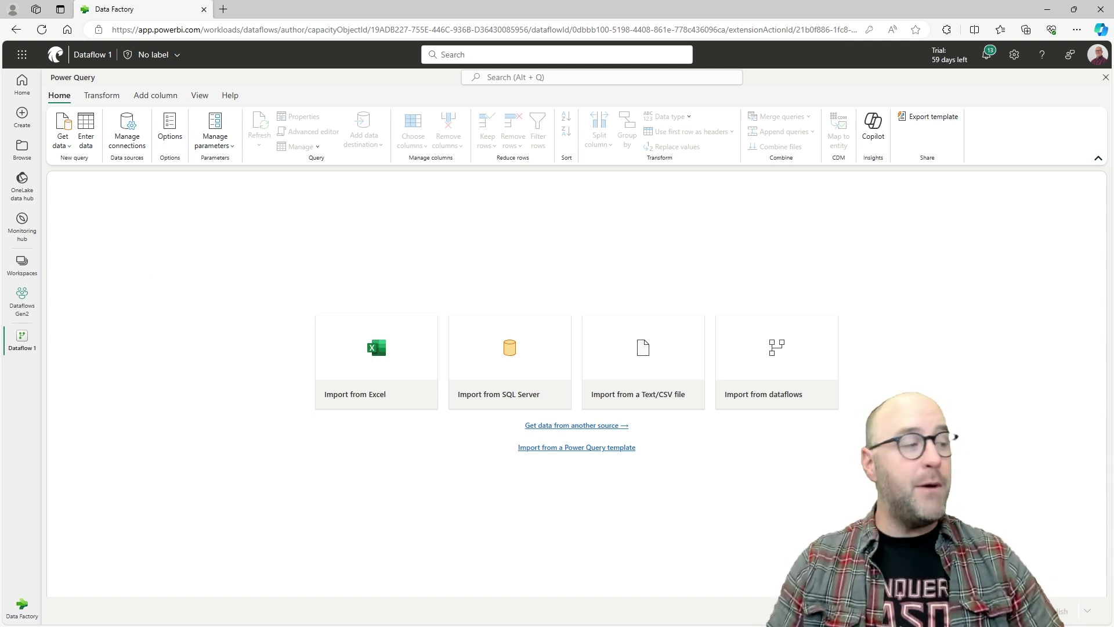
# - Return from the browser to the Sales Analysis report in Power BI Desktop
pyautogui.hotkey('alt', 'Tab')
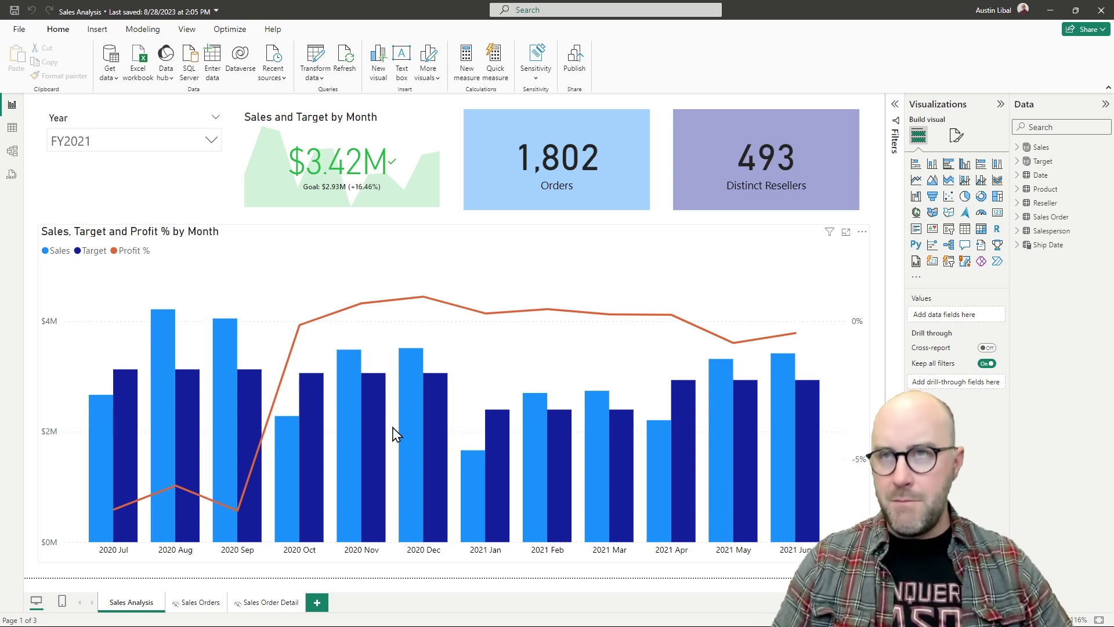
# - Open Transform data, browse the Salesperson and Product queries, and copy the Date query
pyautogui.click(319, 59)
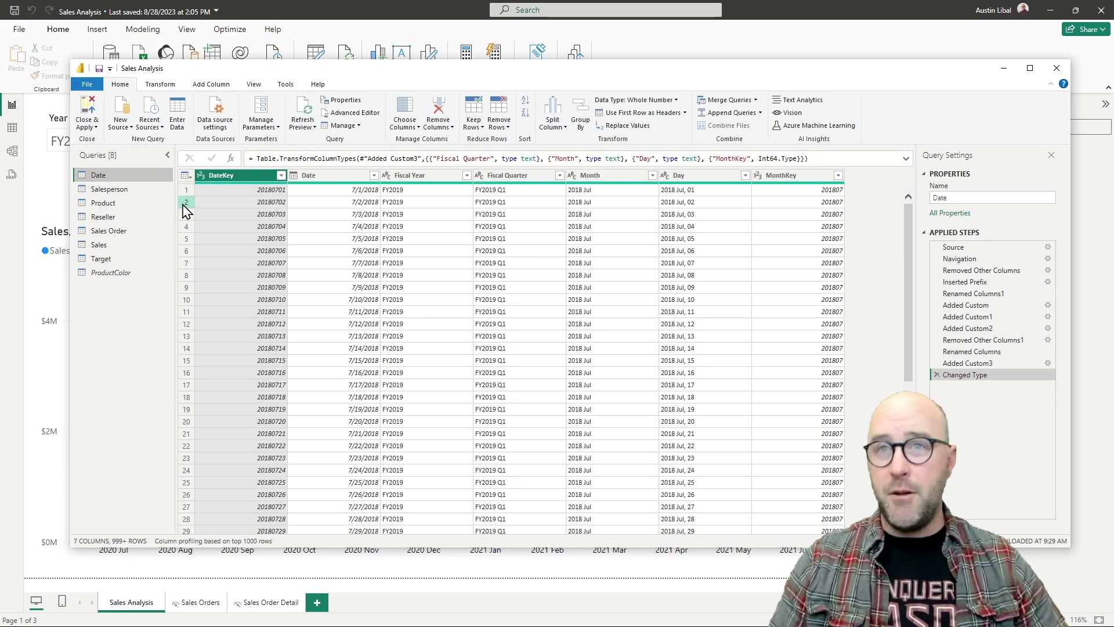
pyautogui.click(111, 189)
pyautogui.click(129, 203)
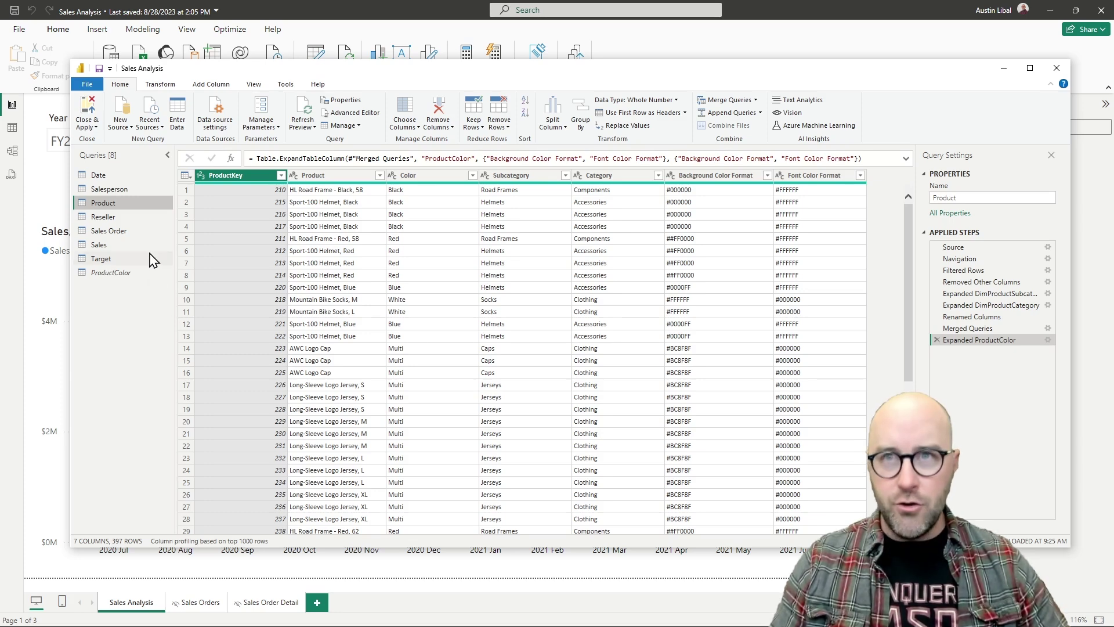
pyautogui.click(109, 177)
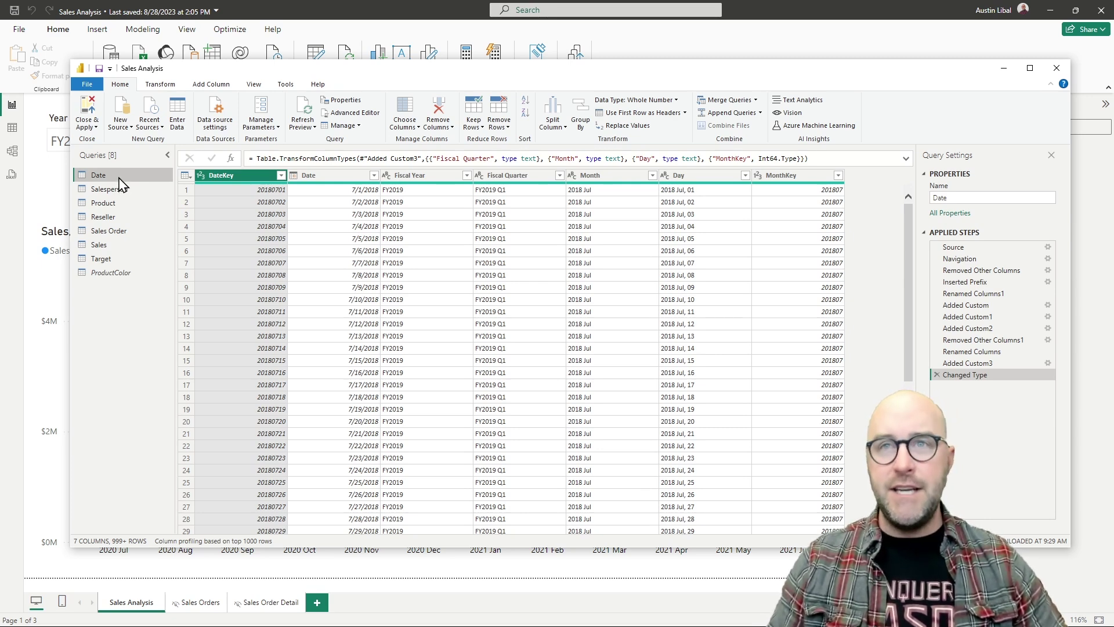
pyautogui.rightClick(122, 185)
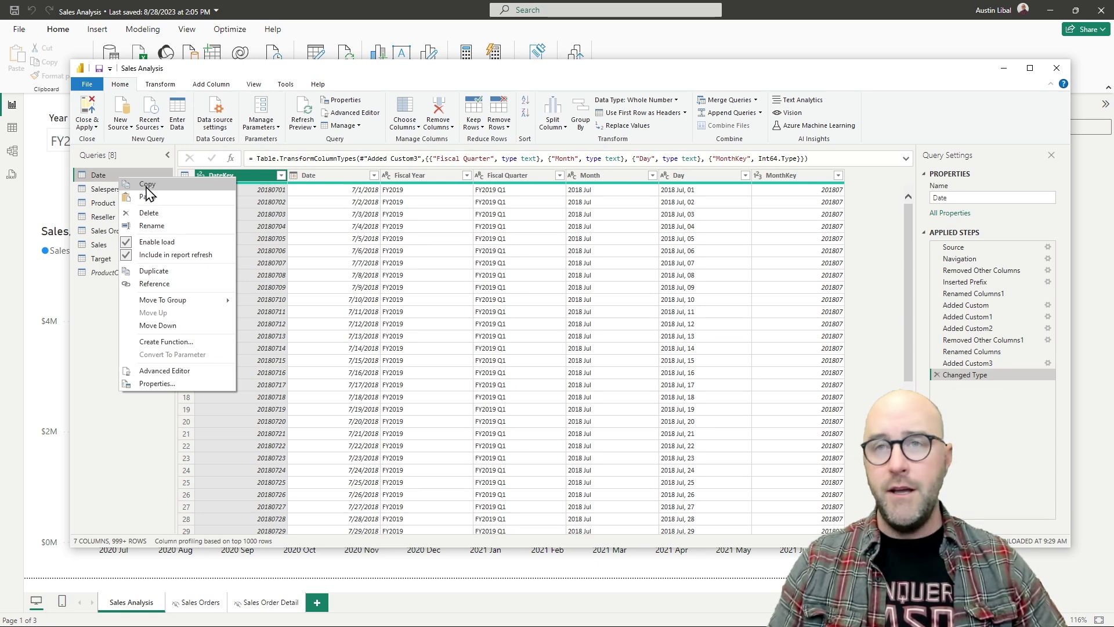
pyautogui.click(148, 186)
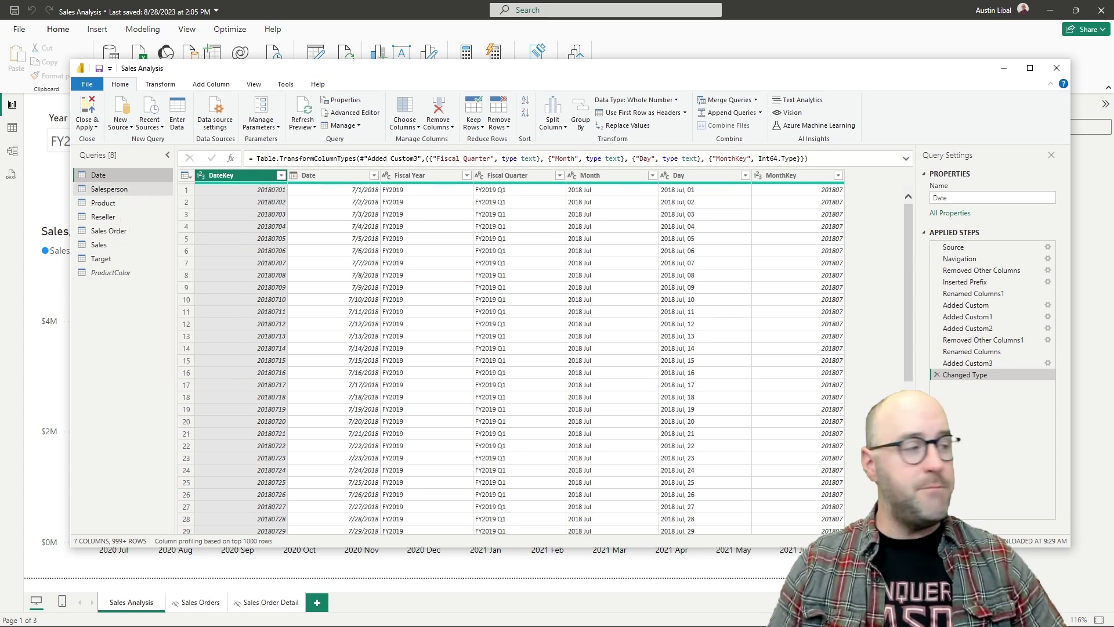
# - Paste the copied Date query into Dataflow 1 in the browser
pyautogui.hotkey('alt', 'Tab')
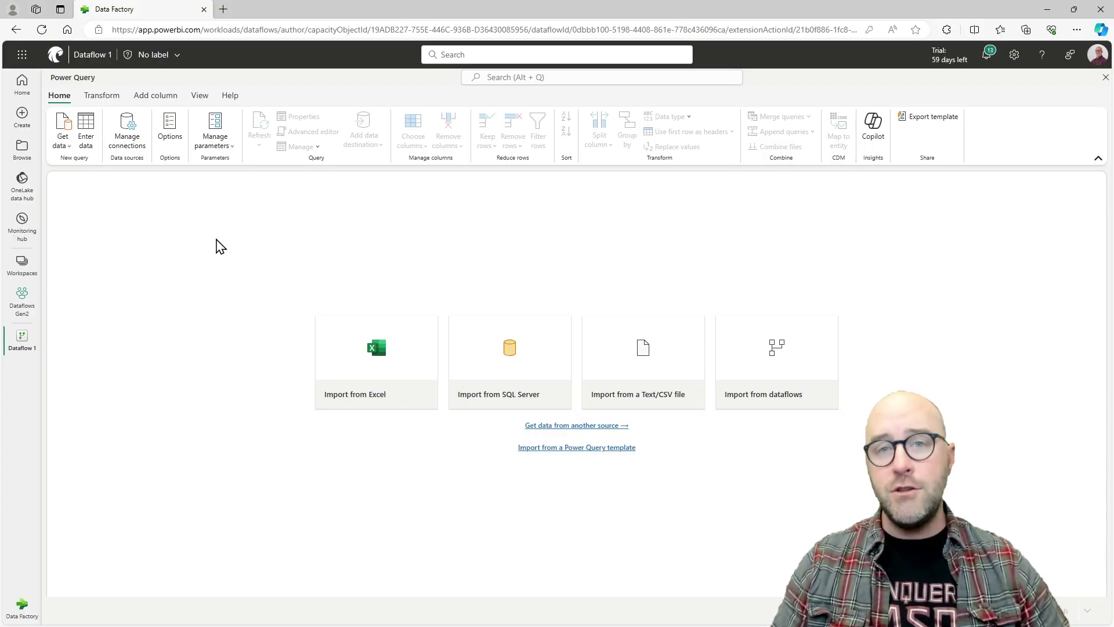
pyautogui.hotkey('ctrl', 'v')
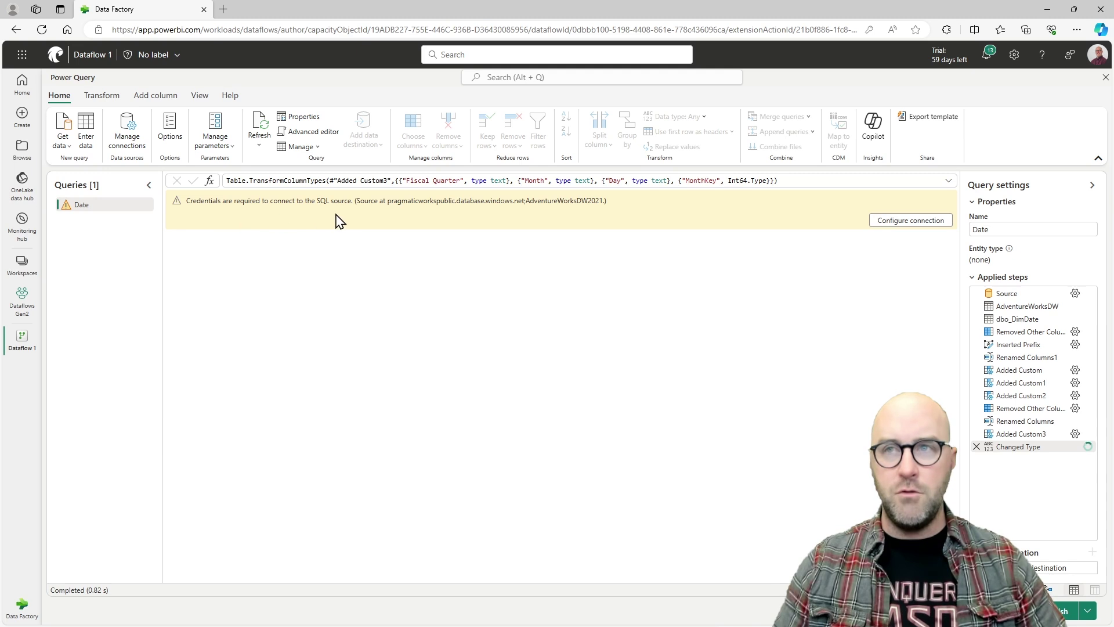
# - Connect to the AdventureWorksDW2021 SQL source using Basic authentication with the account username and password
pyautogui.click(894, 227)
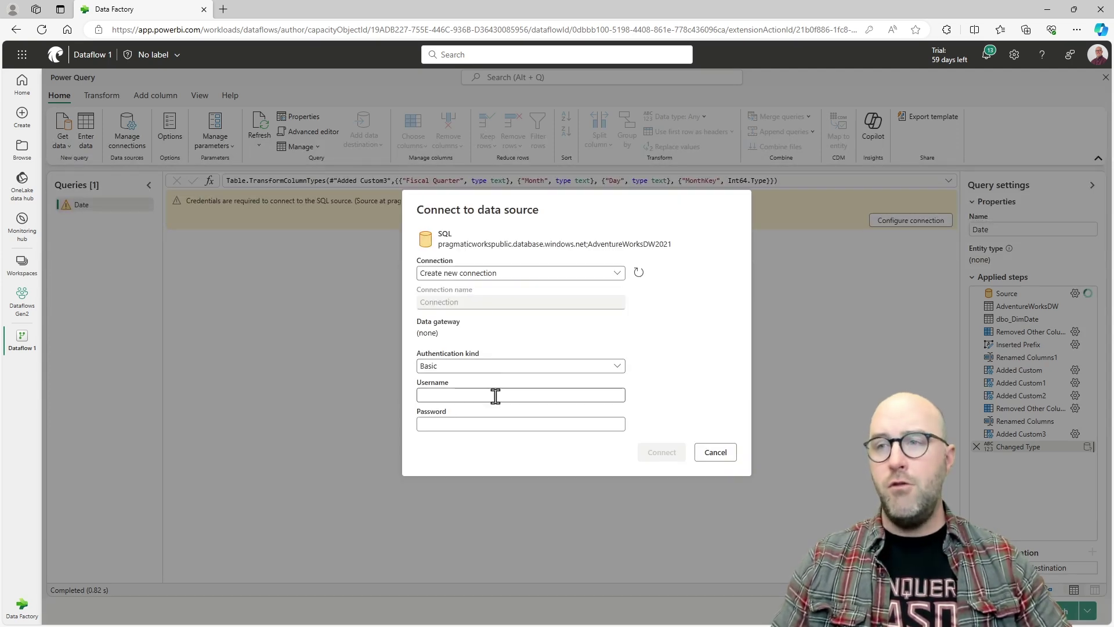
pyautogui.click(495, 396)
pyautogui.write('PWS')
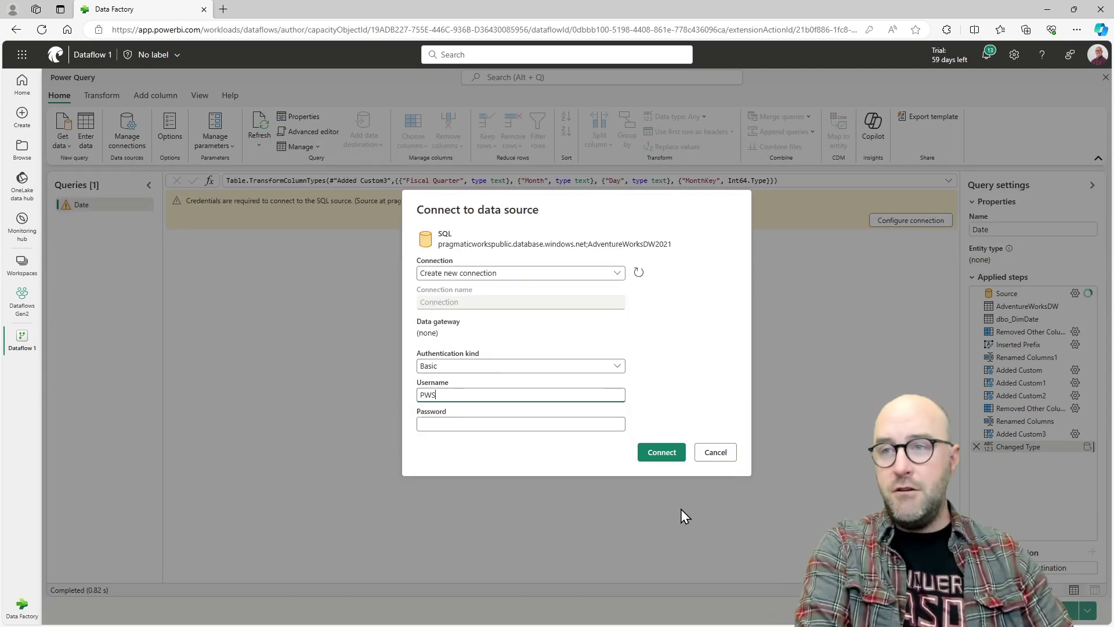
pyautogui.write('tudent')
pyautogui.press('Tab')
pyautogui.write('Password1!')
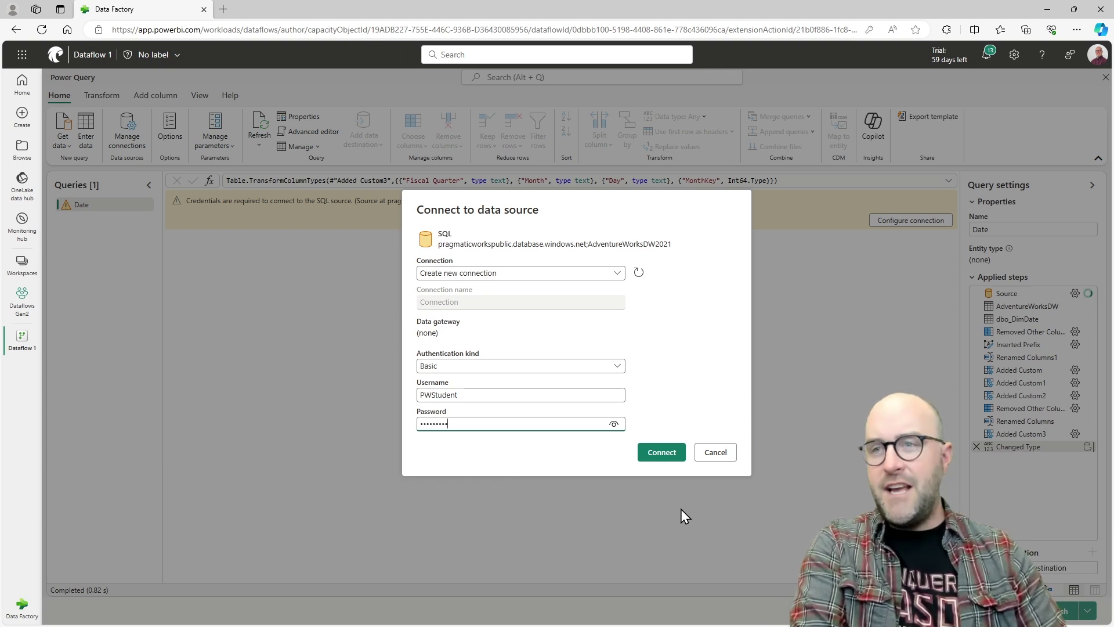
pyautogui.press('BackSpace')
pyautogui.press('BackSpace')
pyautogui.press('BackSpace')
pyautogui.press('BackSpace')
pyautogui.write('Password')
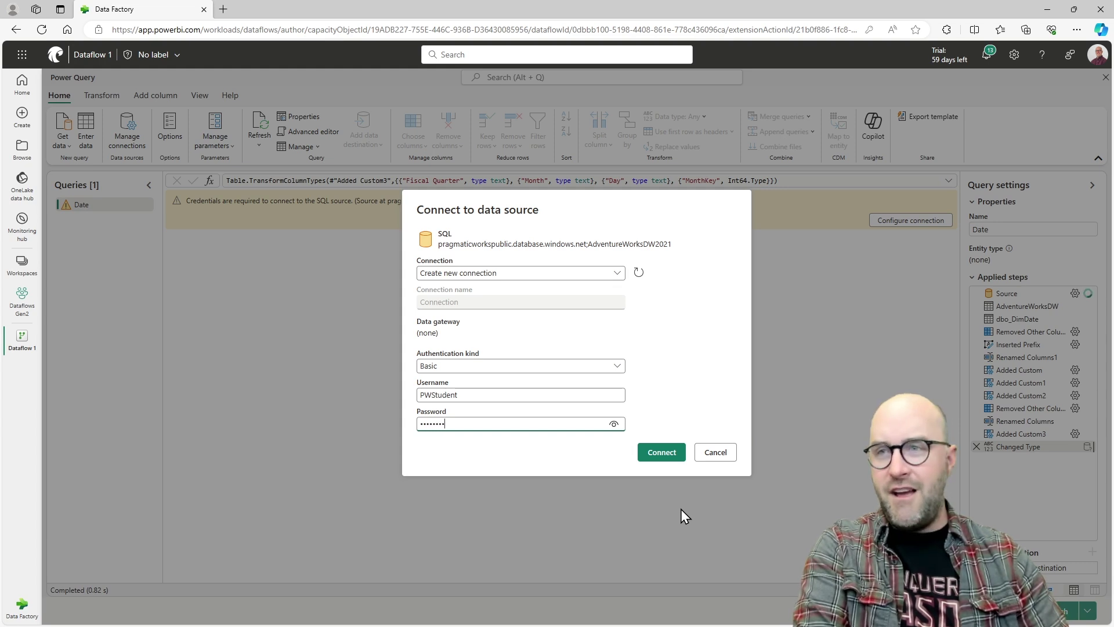
pyautogui.press('BackSpace')
pyautogui.press('BackSpace')
pyautogui.press('BackSpace')
pyautogui.press('BackSpace')
pyautogui.press('BackSpace')
pyautogui.press('BackSpace')
pyautogui.press('BackSpace')
pyautogui.press('BackSpace')
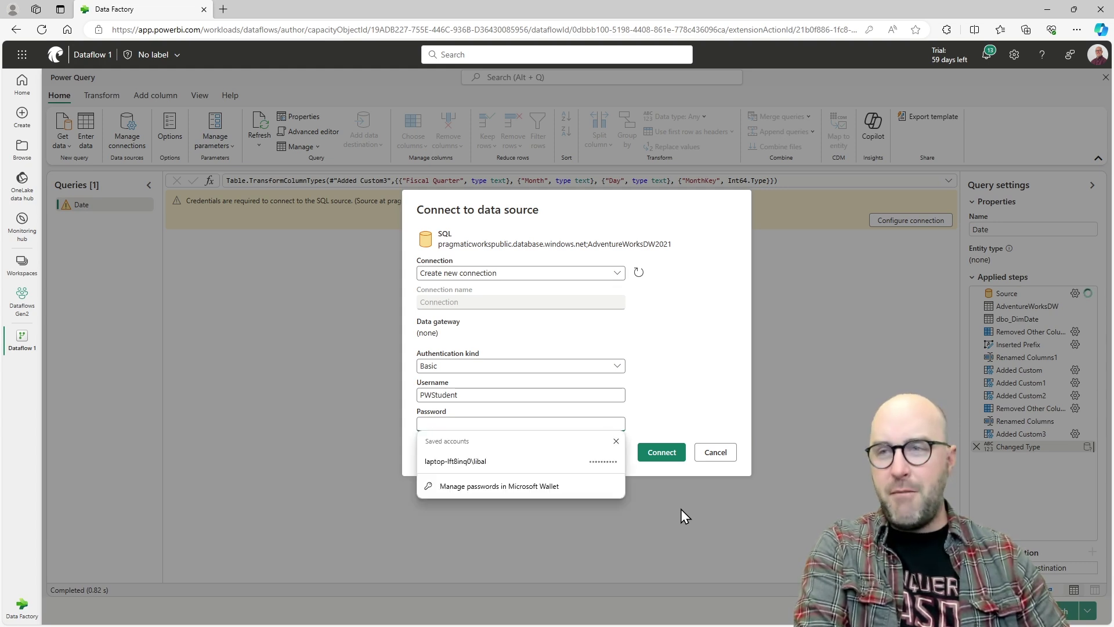
pyautogui.write('Password1')
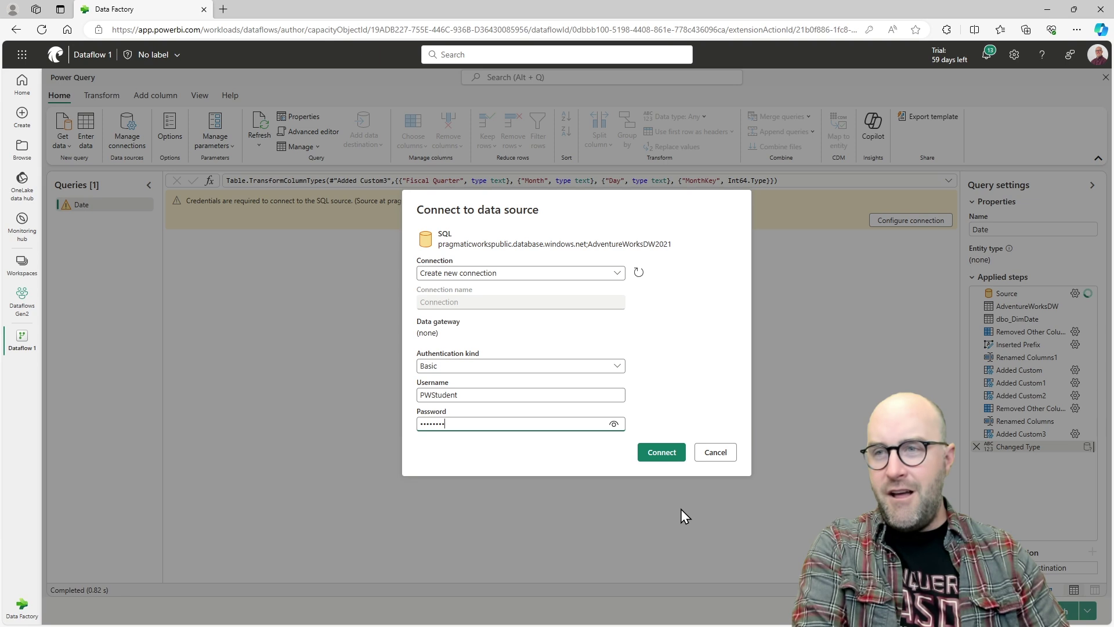
pyautogui.press('Return')
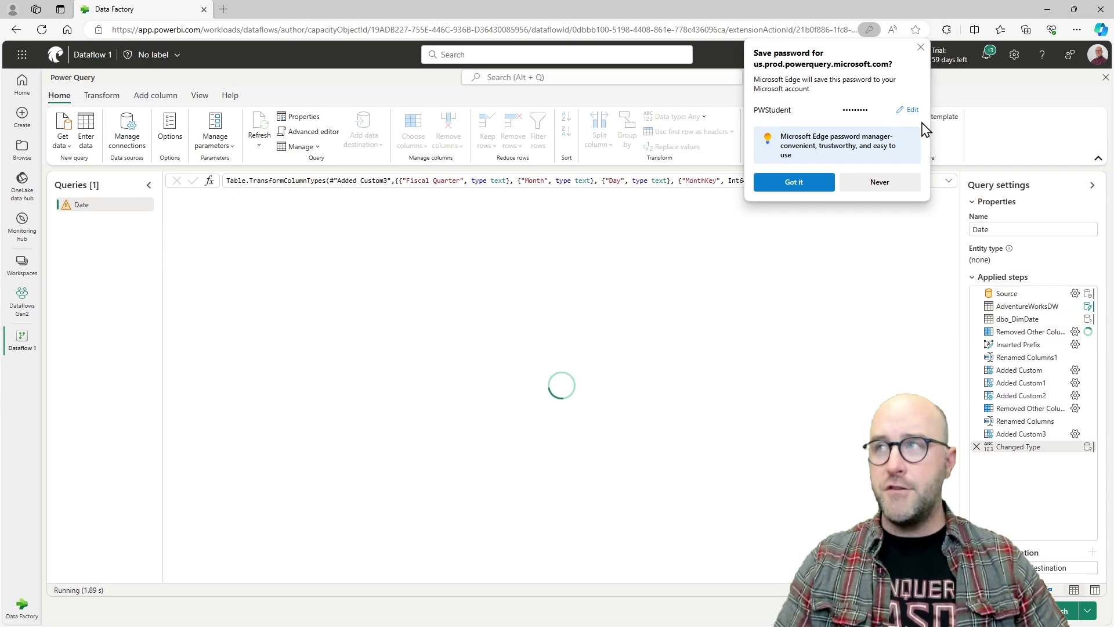
# - Dismiss Edge's save-password prompt so the Date query preview can finish loading
pyautogui.click(921, 47)
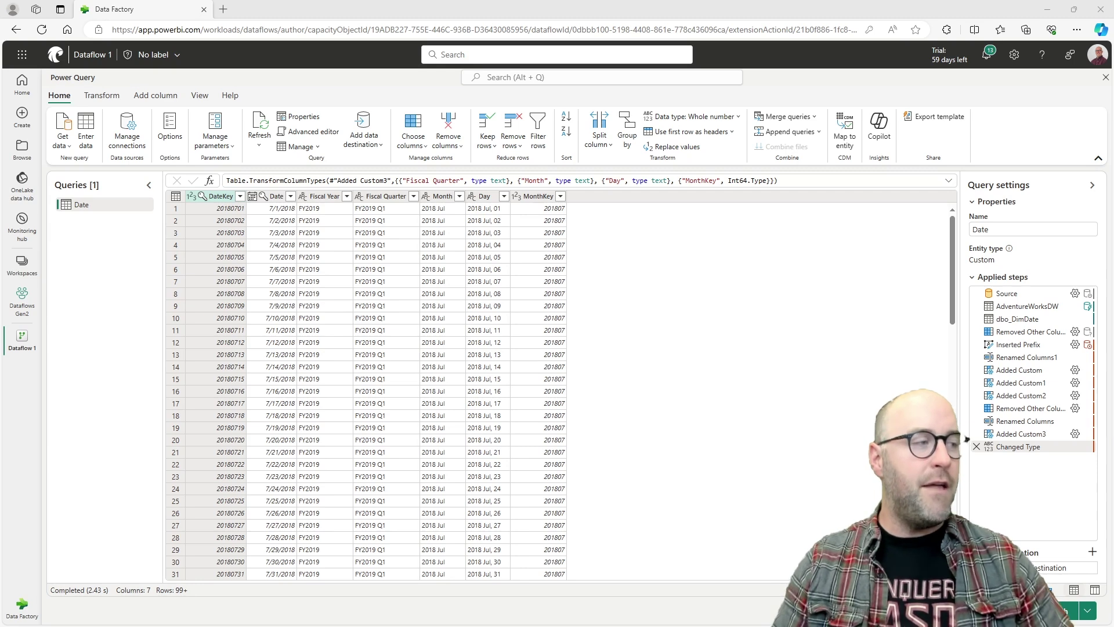
# - Select and copy the seven queries from Salesperson through ProductColor in Power Query Editor
pyautogui.hotkey('alt', 'Tab')
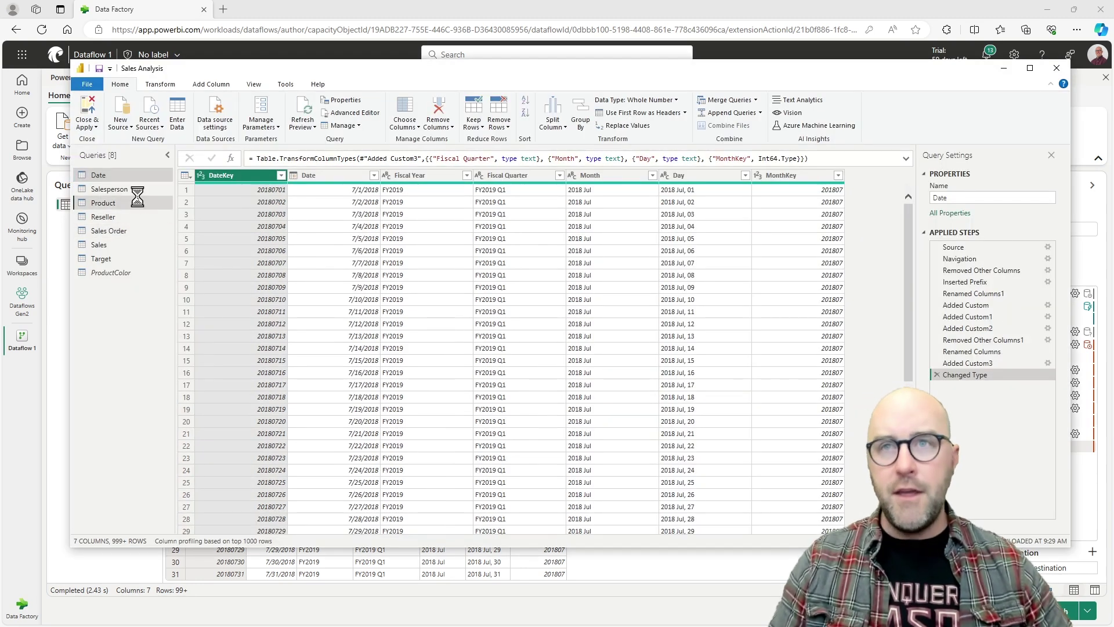
pyautogui.click(139, 189)
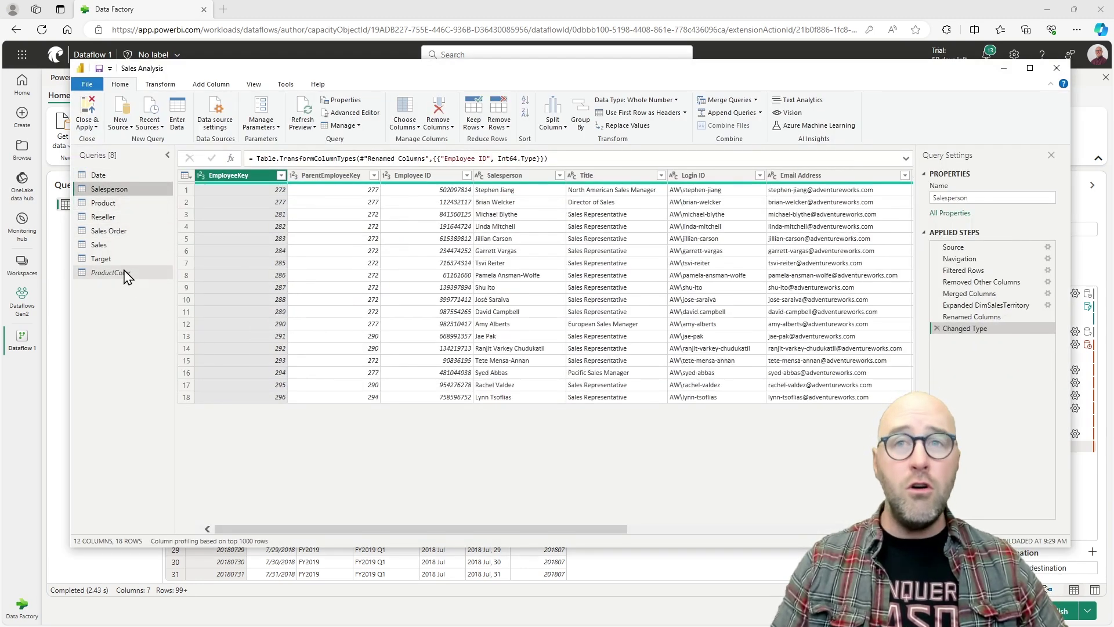
pyautogui.keyDown('shift'); pyautogui.click(126, 273); pyautogui.keyUp('shift')
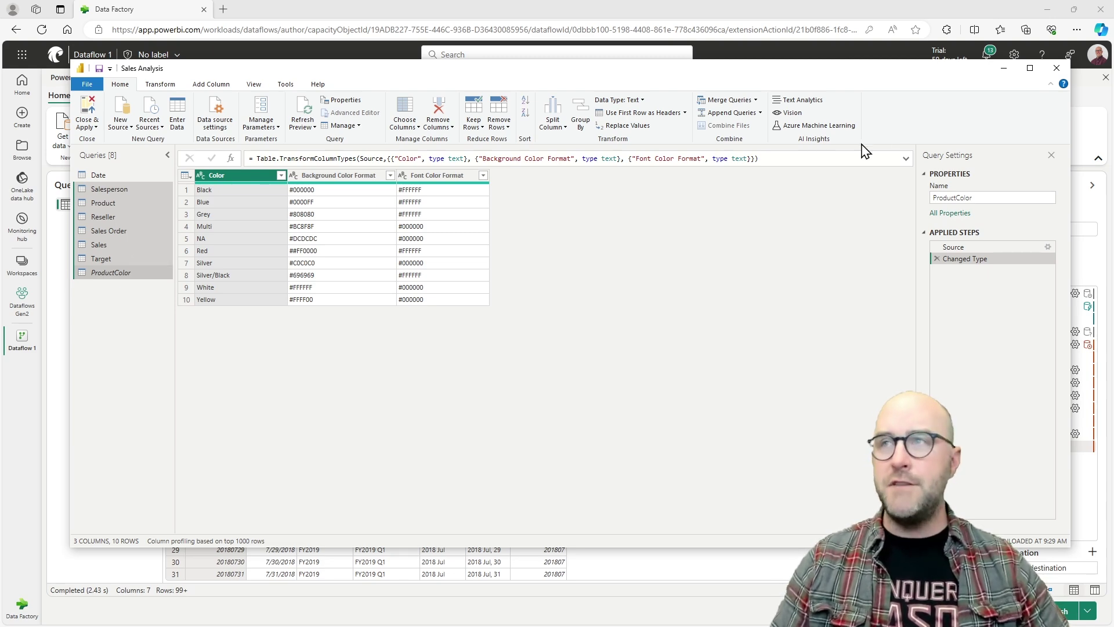
pyautogui.click(1004, 69)
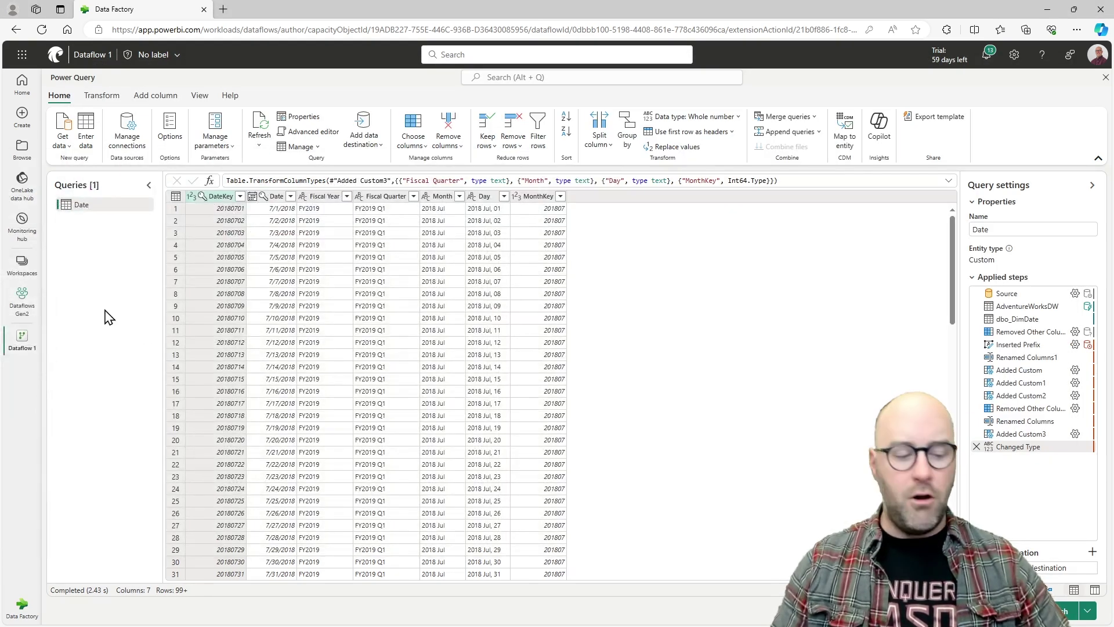
# - Paste the seven copied queries into Dataflow 1's Queries pane
pyautogui.hotkey('ctrl', 'v')
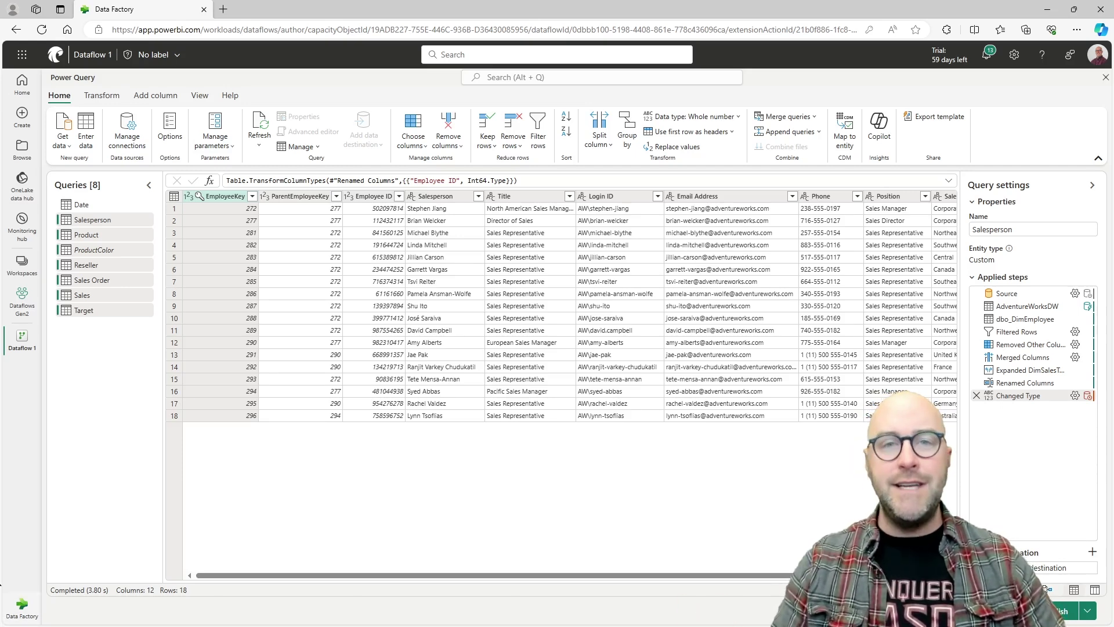
# - Load the Date query's seven-column preview and view the data destination choices without picking one
pyautogui.click(110, 209)
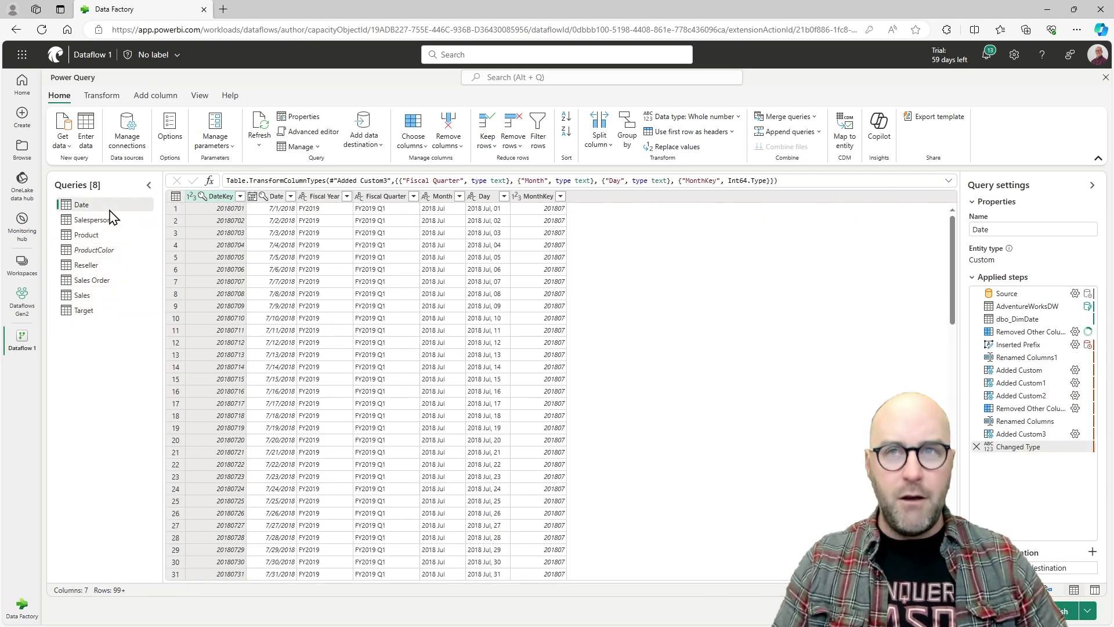
pyautogui.click(1093, 552)
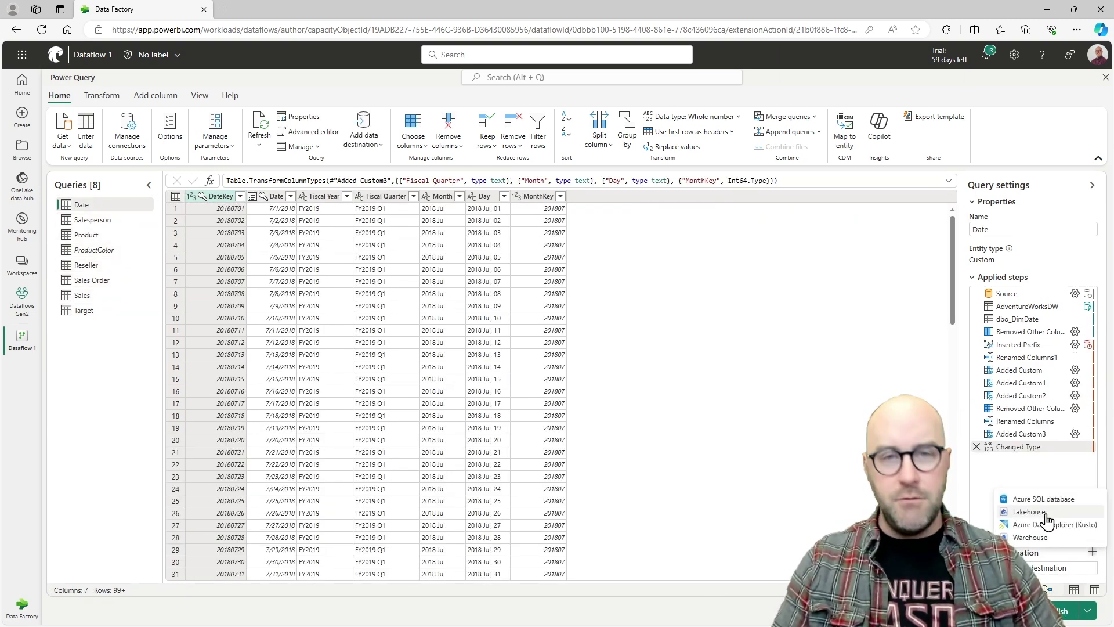
pyautogui.click(770, 435)
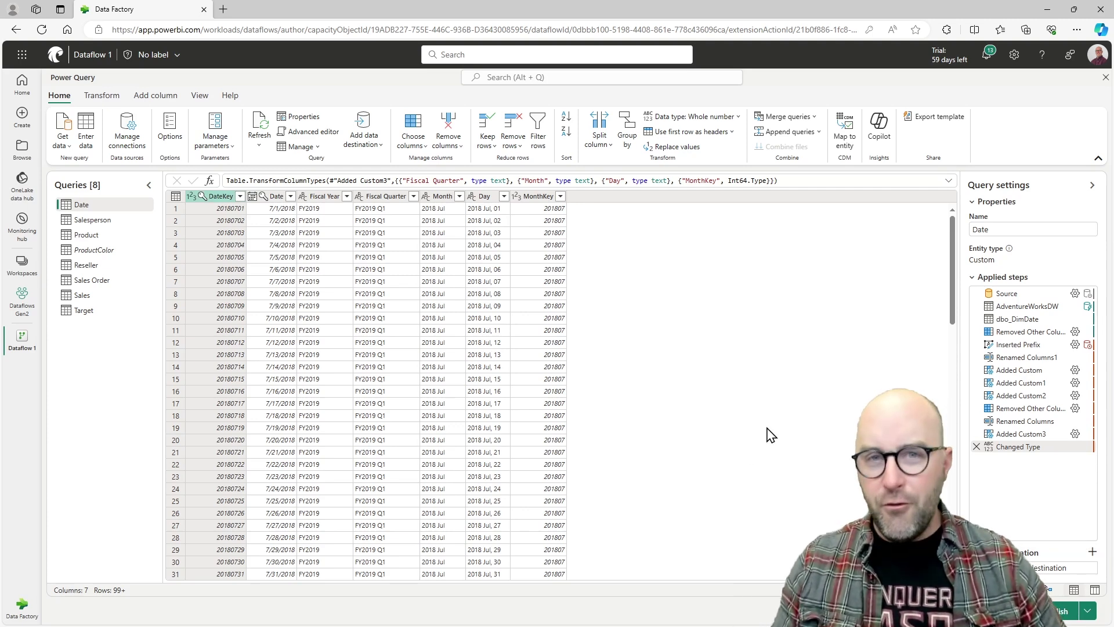